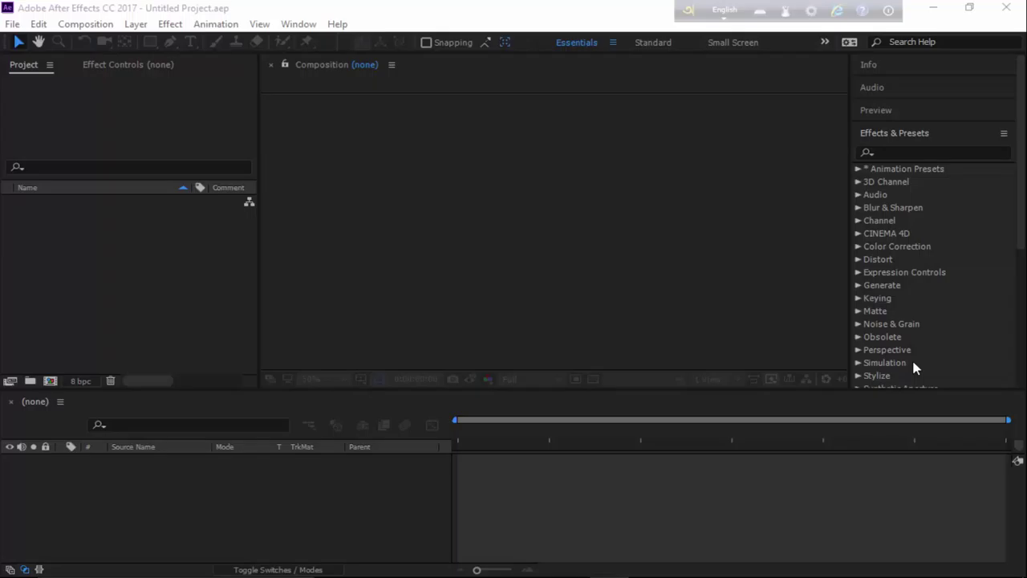
# Browse the main menus, including Composition, Effect and Animation, then dismiss them
pyautogui.click(16, 32)
pyautogui.click(110, 35)
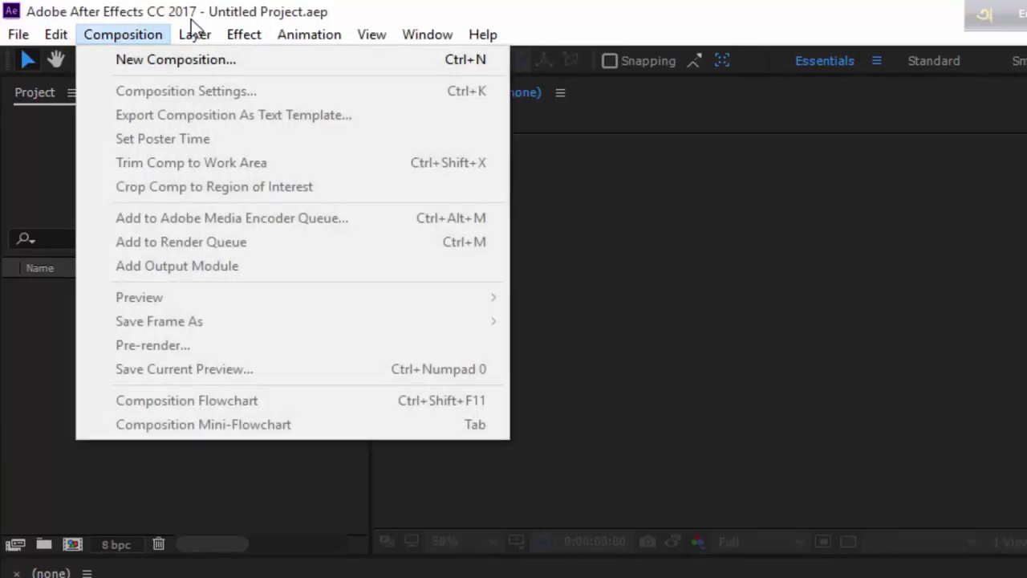
pyautogui.click(254, 31)
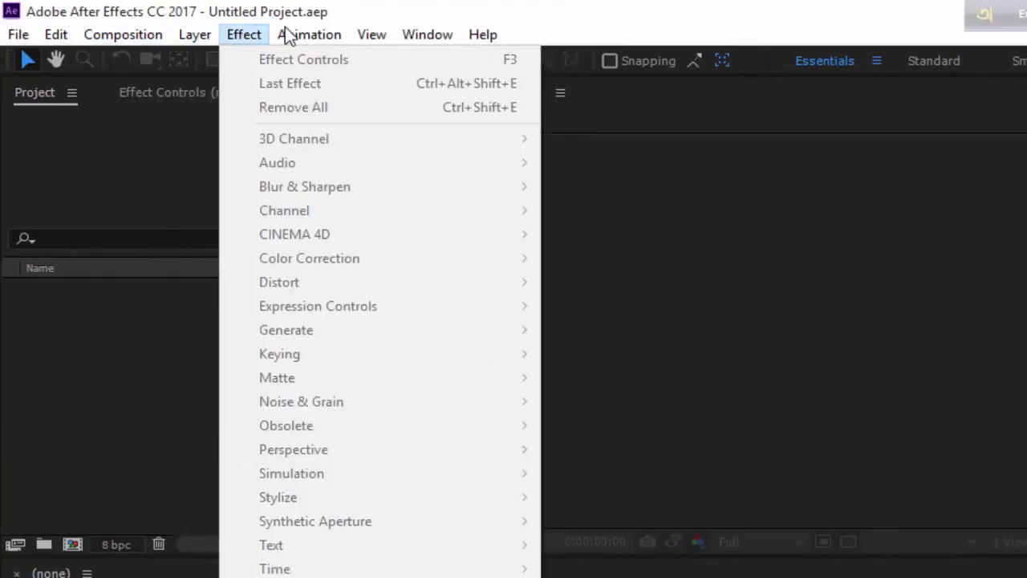
pyautogui.moveTo(321, 32)
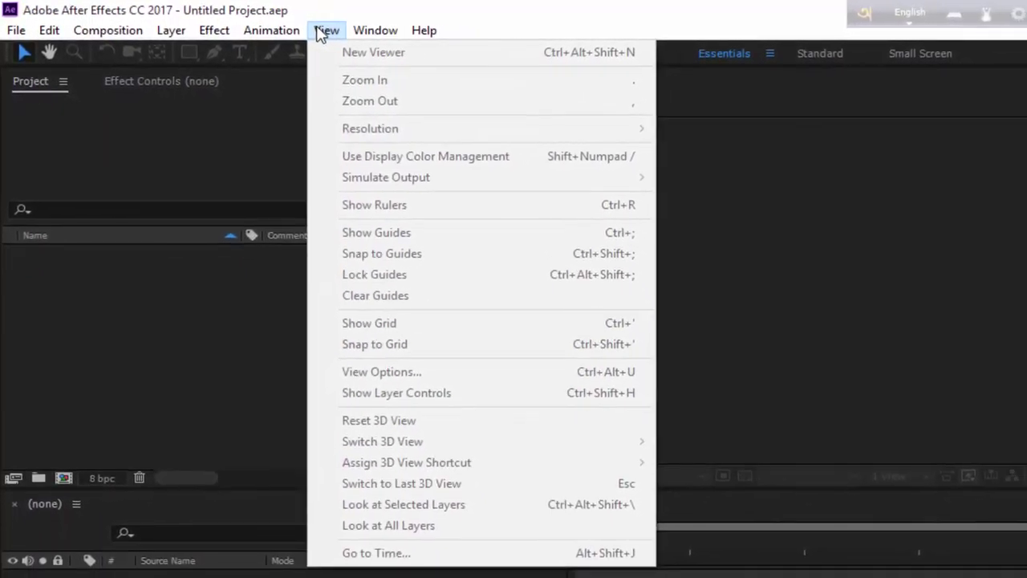
pyautogui.click(206, 53)
pyautogui.press('Down')
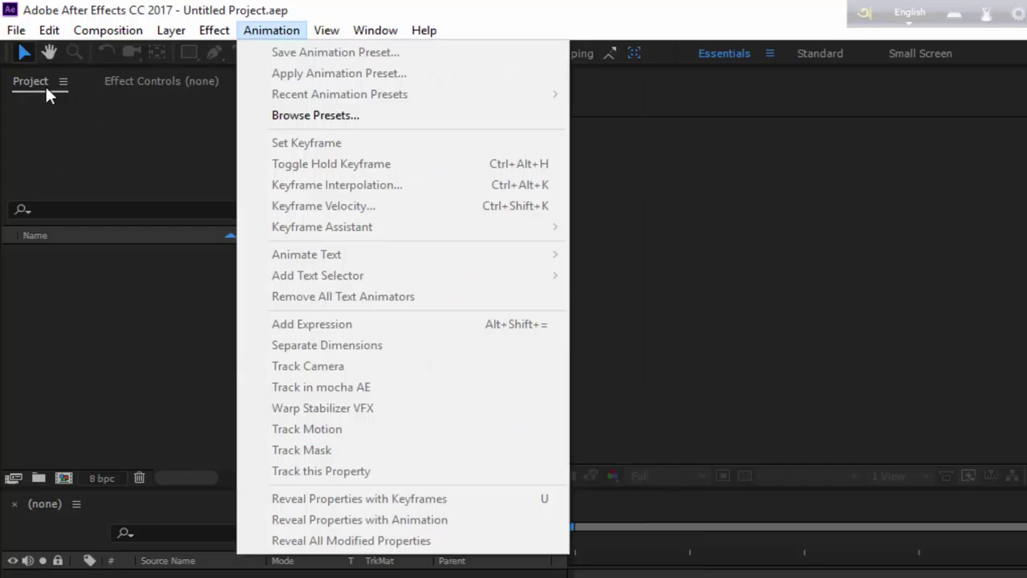
pyautogui.click(118, 429)
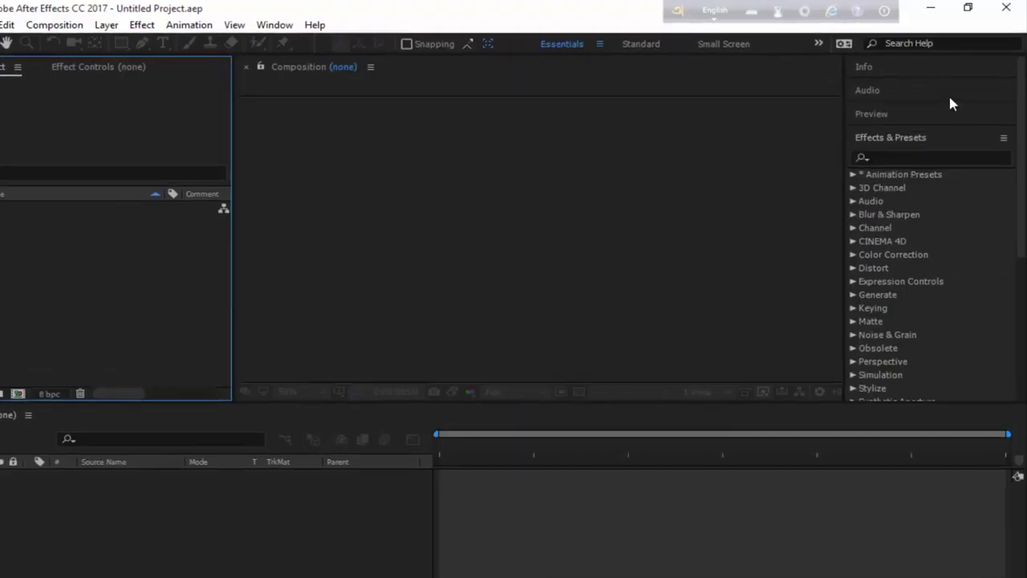
# Expand and collapse the Info, Audio, Preview and Align side panels in turn
pyautogui.click(880, 67)
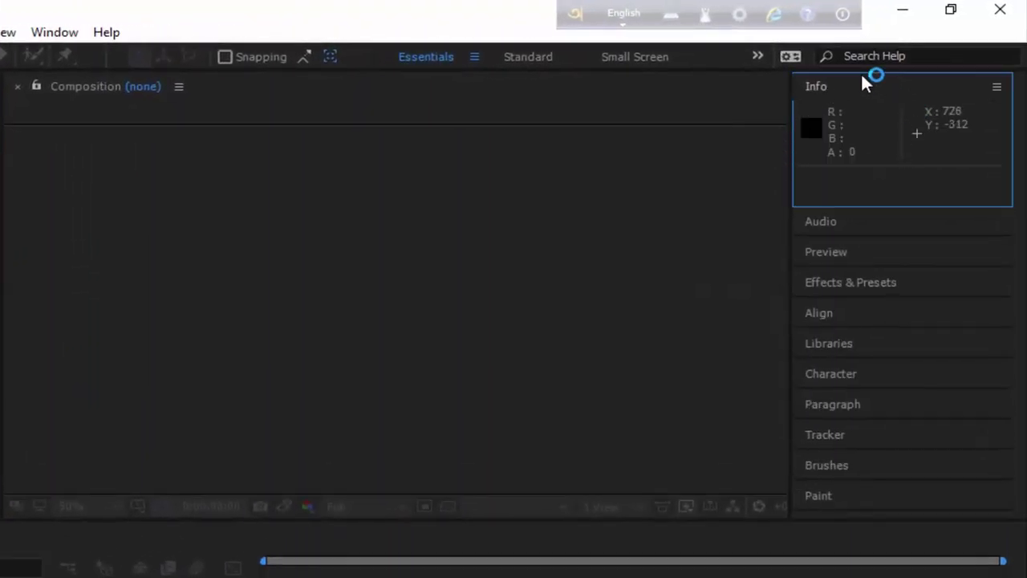
pyautogui.click(815, 222)
pyautogui.click(817, 149)
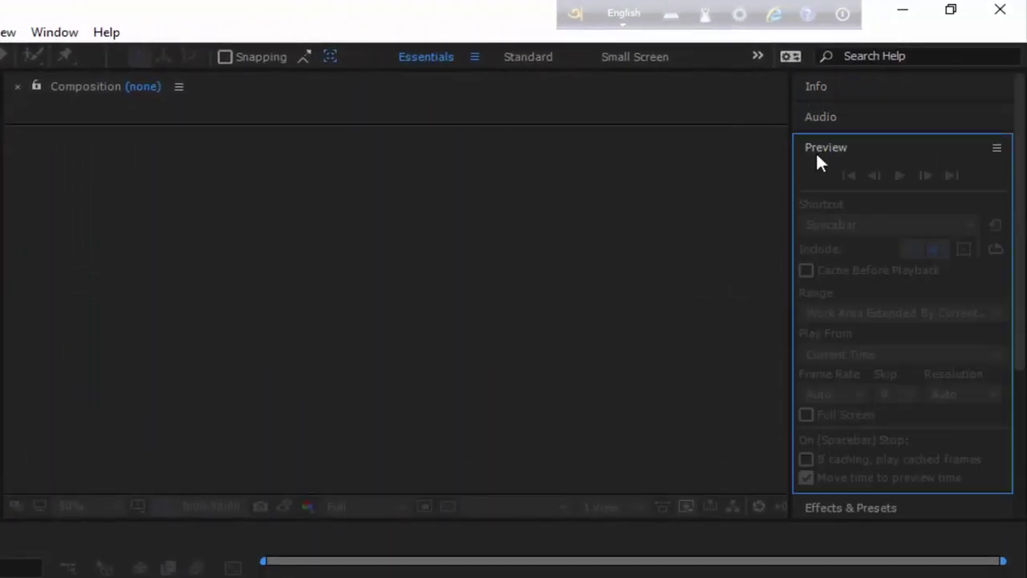
pyautogui.click(827, 148)
pyautogui.click(852, 205)
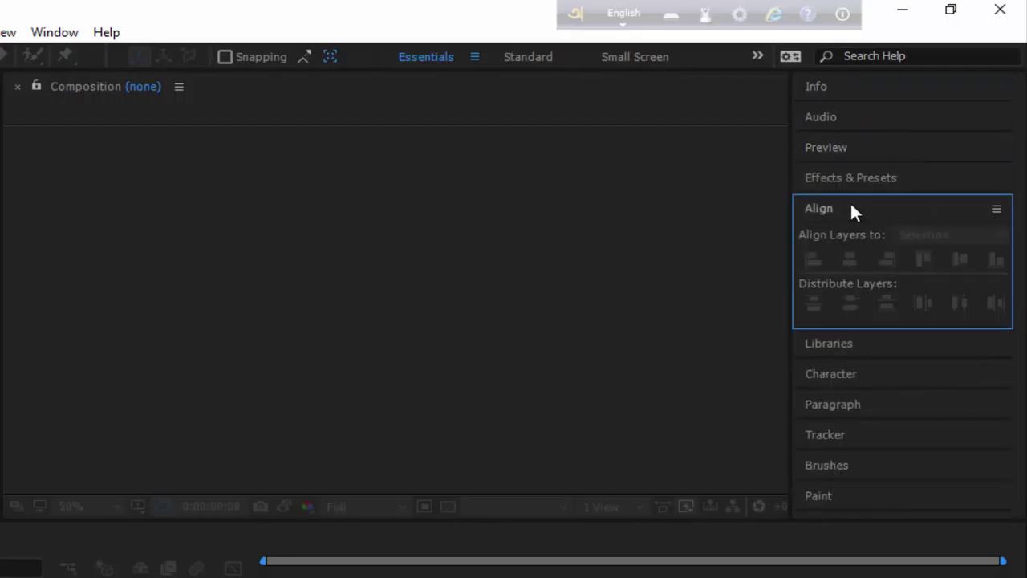
pyautogui.click(819, 209)
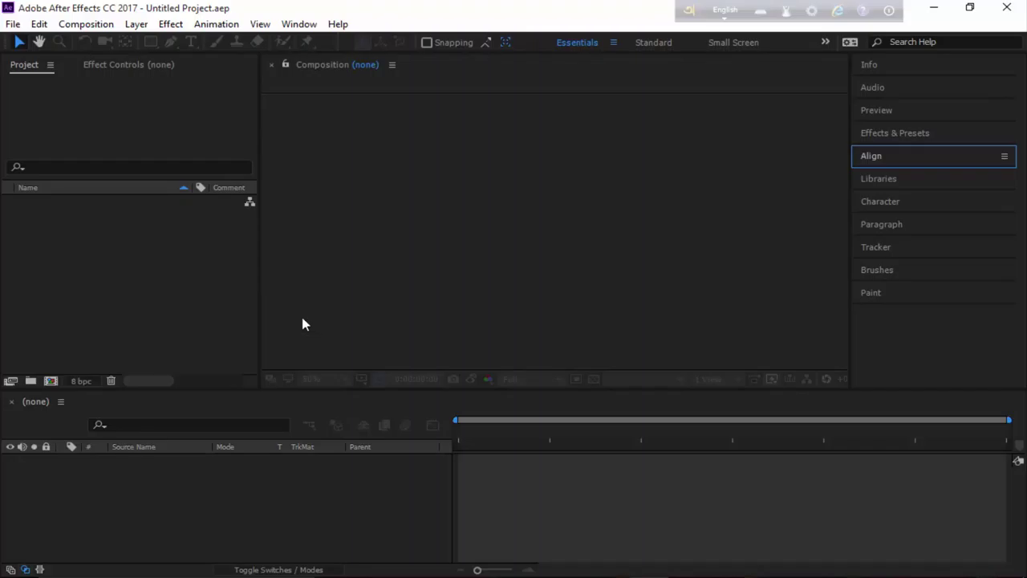
# Pick another workspace from the overflow list, then return to Essentials
pyautogui.click(824, 42)
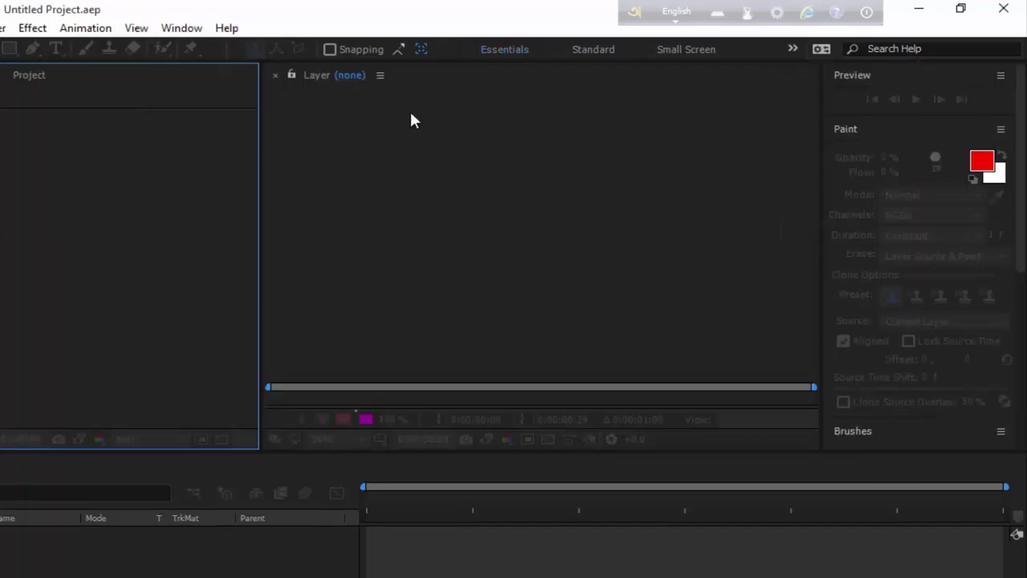
pyautogui.click(525, 48)
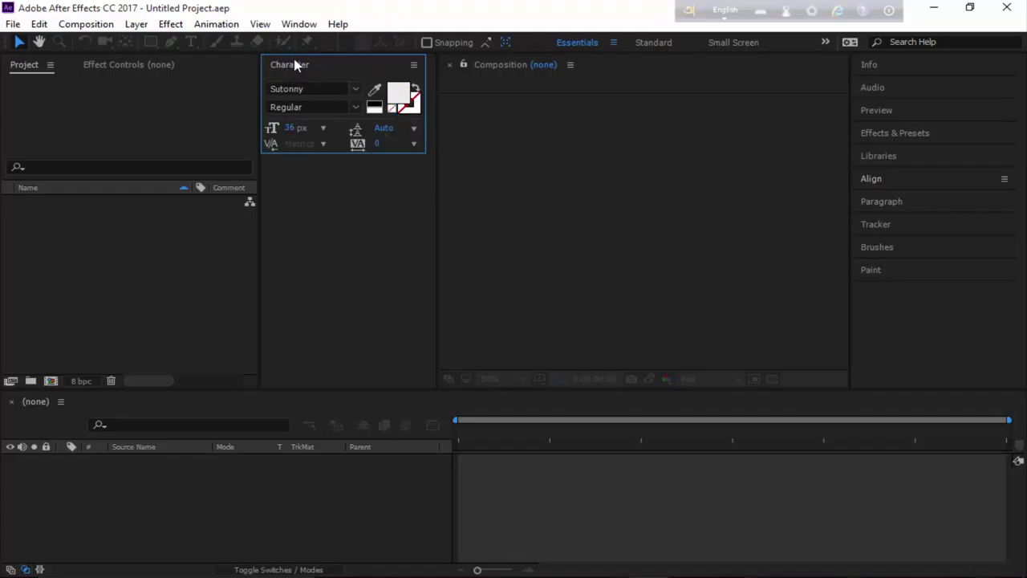
# Close the Character panel from its tab menu and open the Window menu
pyautogui.rightClick(295, 62)
pyautogui.click(333, 69)
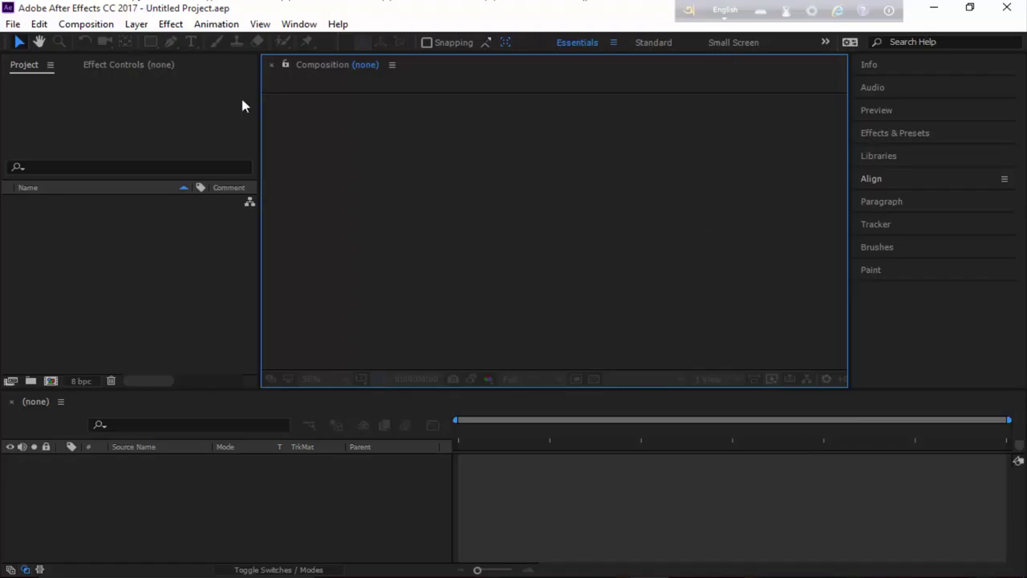
pyautogui.click(300, 24)
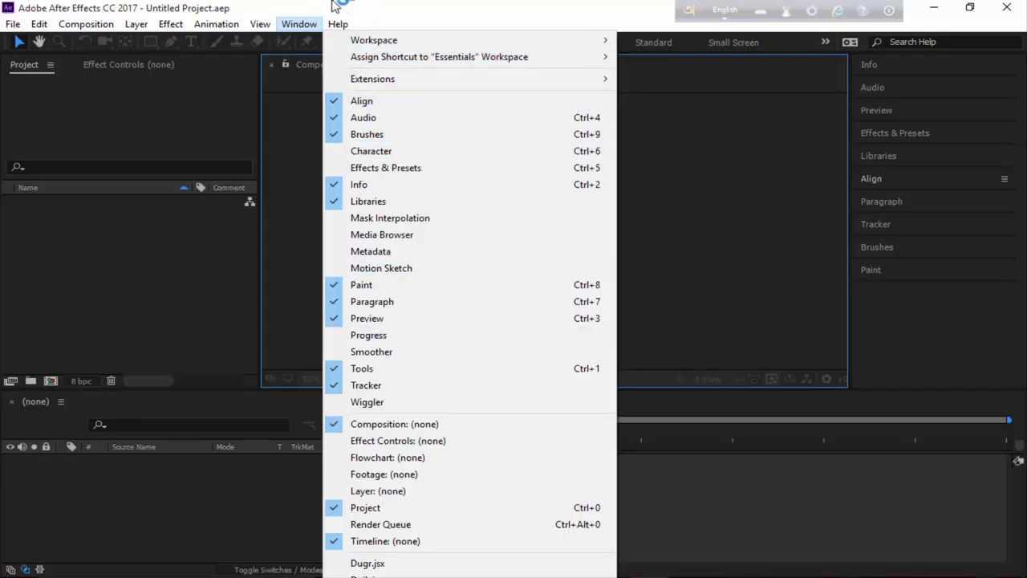
# Open the Effects & Presets panel, listing Animation Presets through Stylize
pyautogui.moveTo(216, 24)
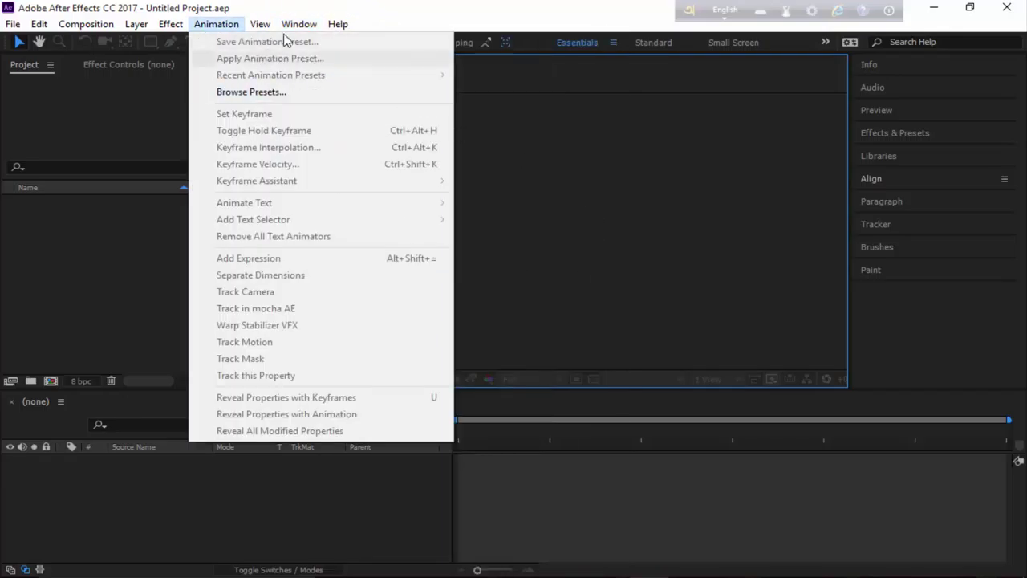
pyautogui.moveTo(299, 24)
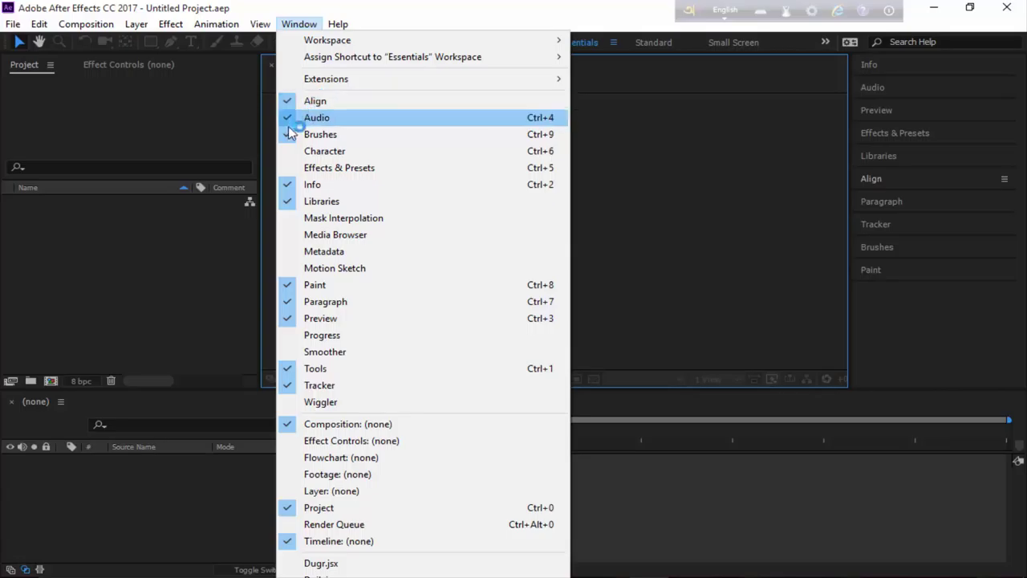
pyautogui.click(345, 170)
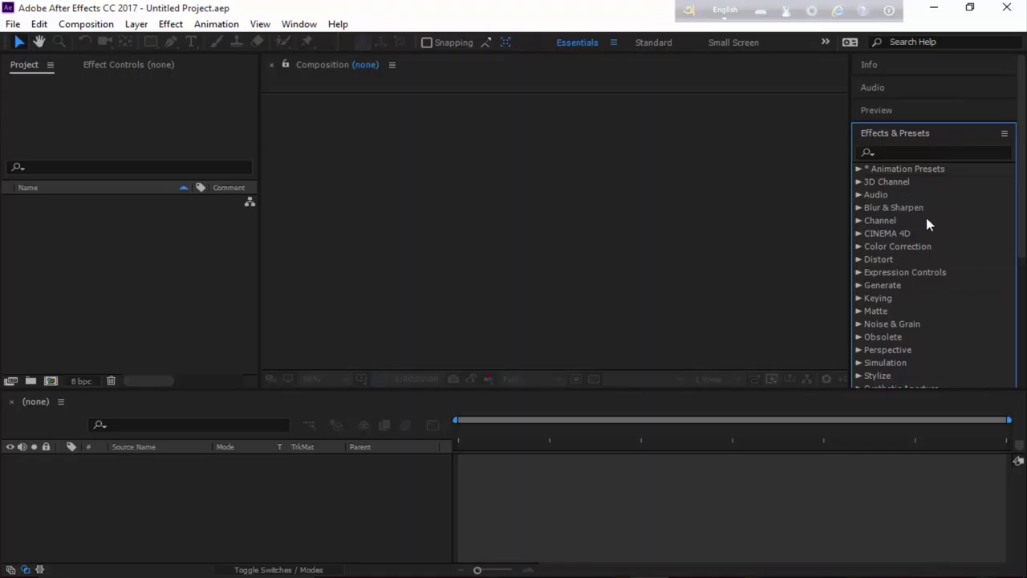
pyautogui.scroll(-1, 926, 213)
pyautogui.click(825, 42)
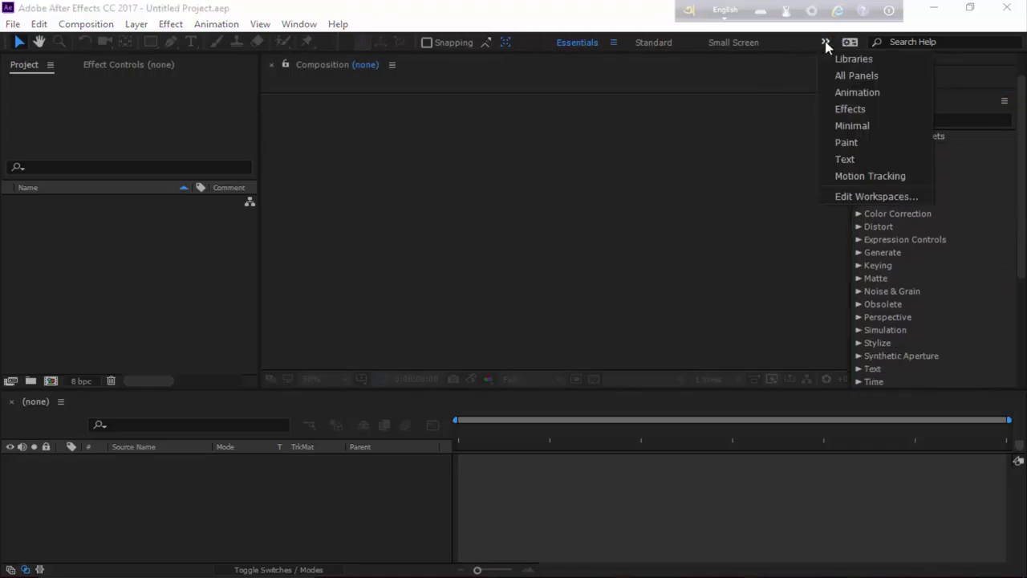
pyautogui.click(300, 24)
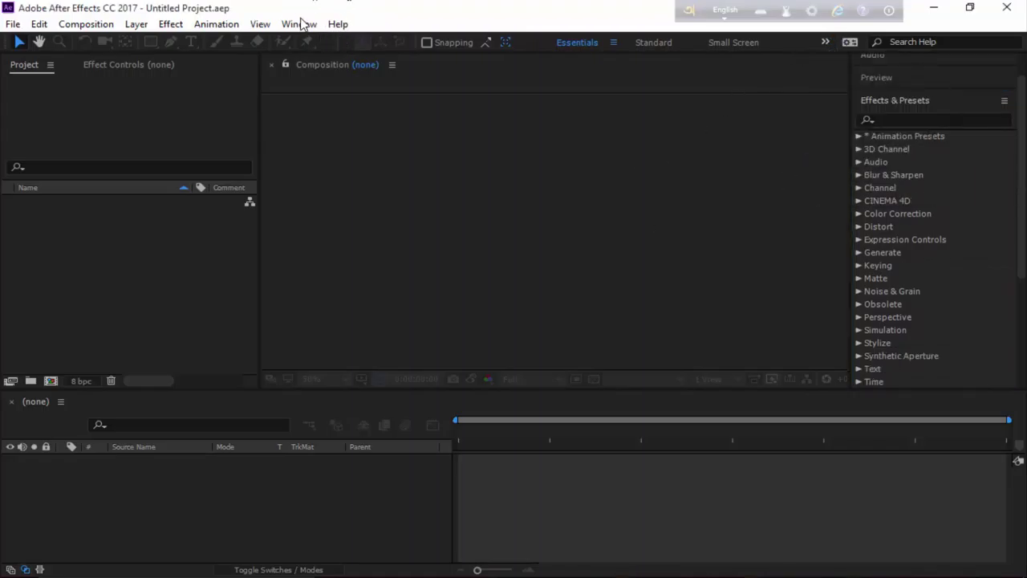
pyautogui.click(302, 26)
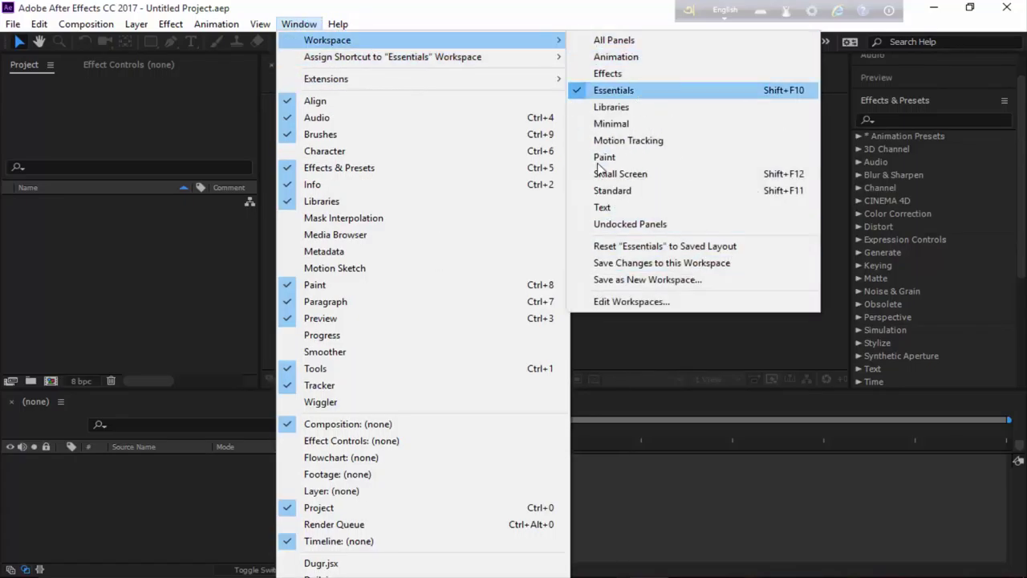
pyautogui.click(675, 210)
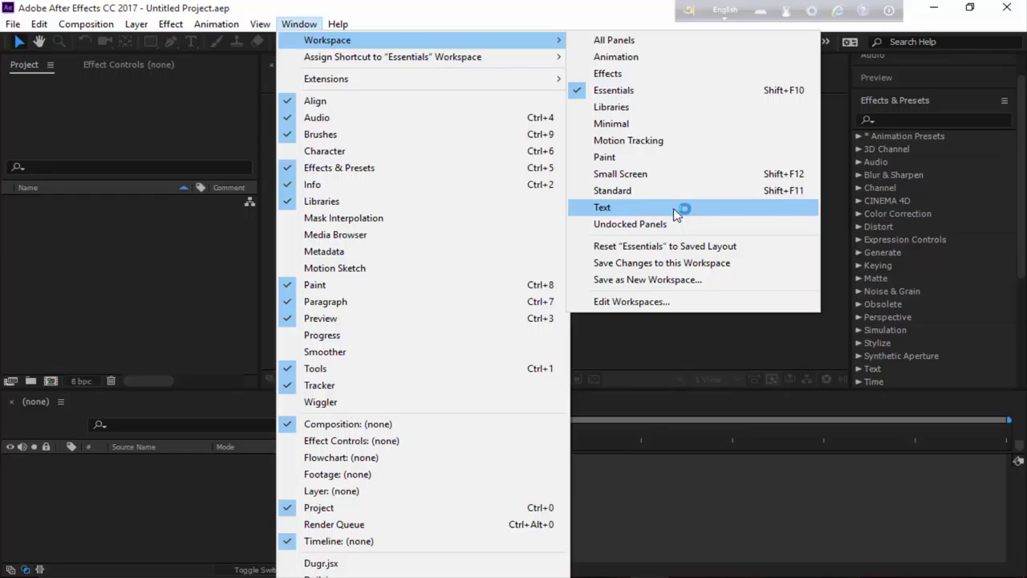
pyautogui.click(81, 258)
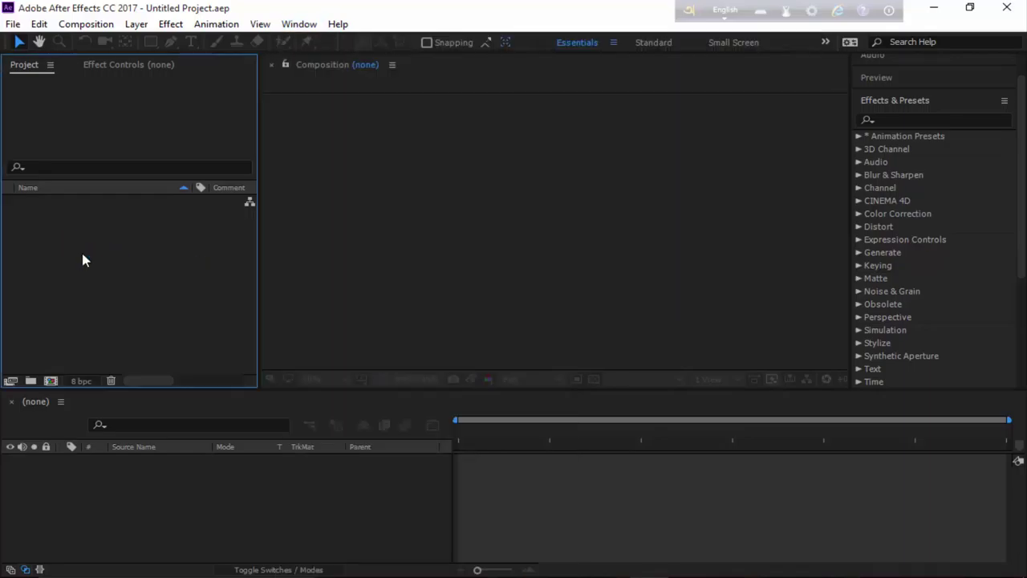